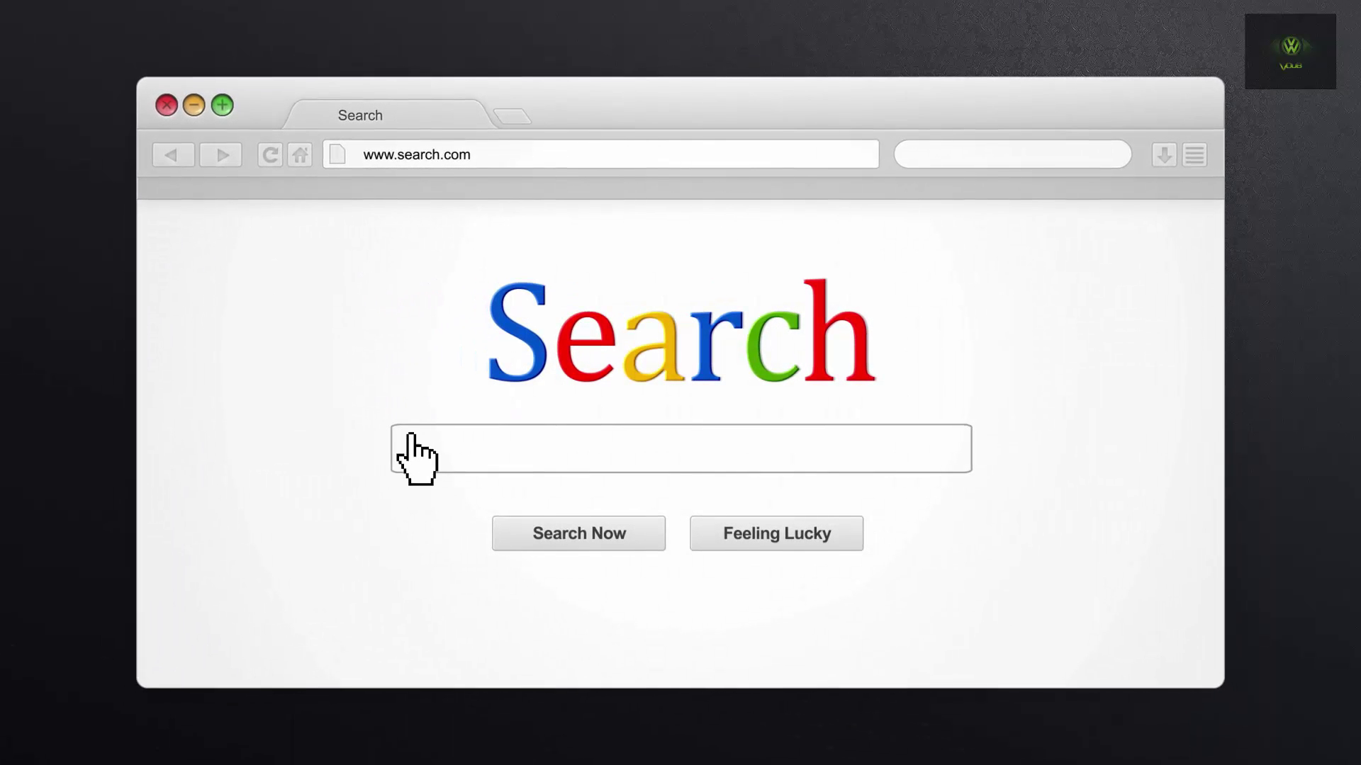
Step: Search for 'Vdubt25 youtube tutorials' in the intro's search box
click(411, 435)
text(Vdubt25 youtube tutorials)
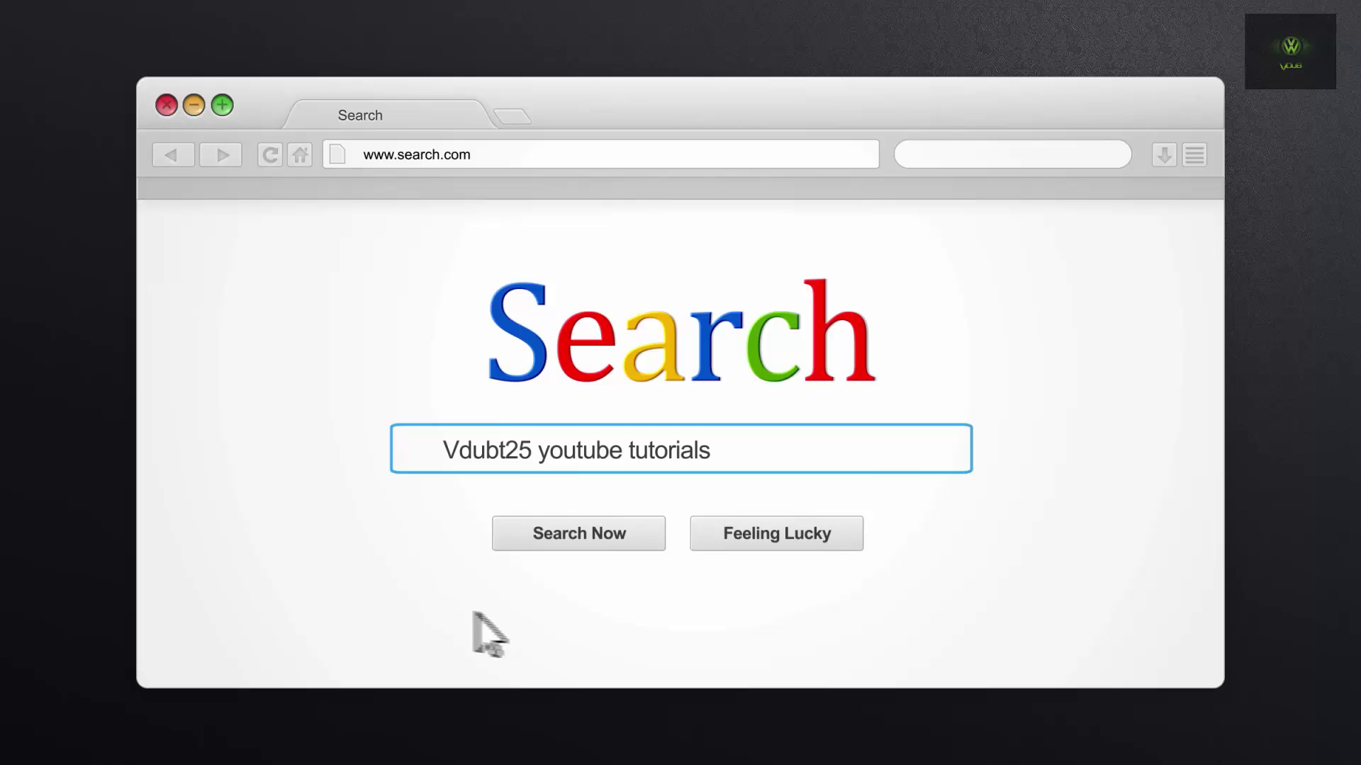
click(578, 527)
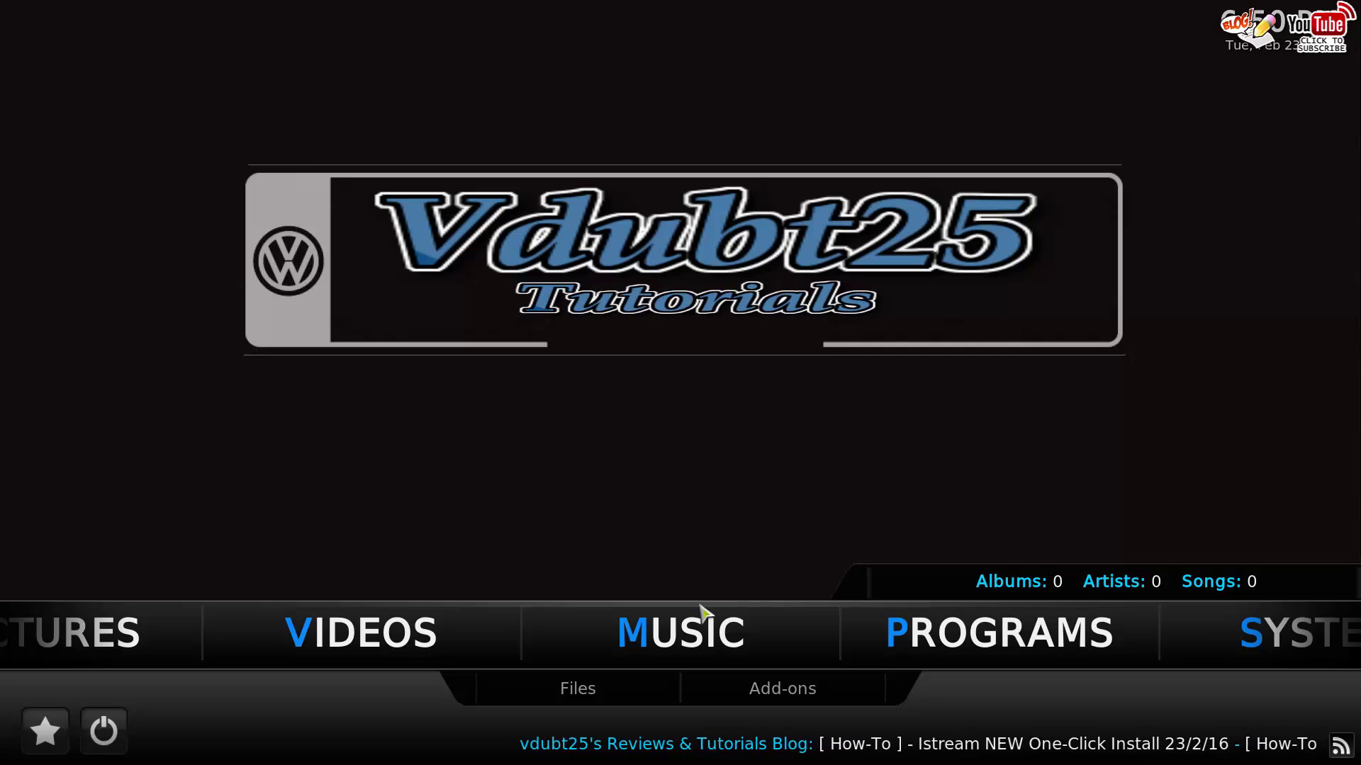
mouse_move(1148, 640)
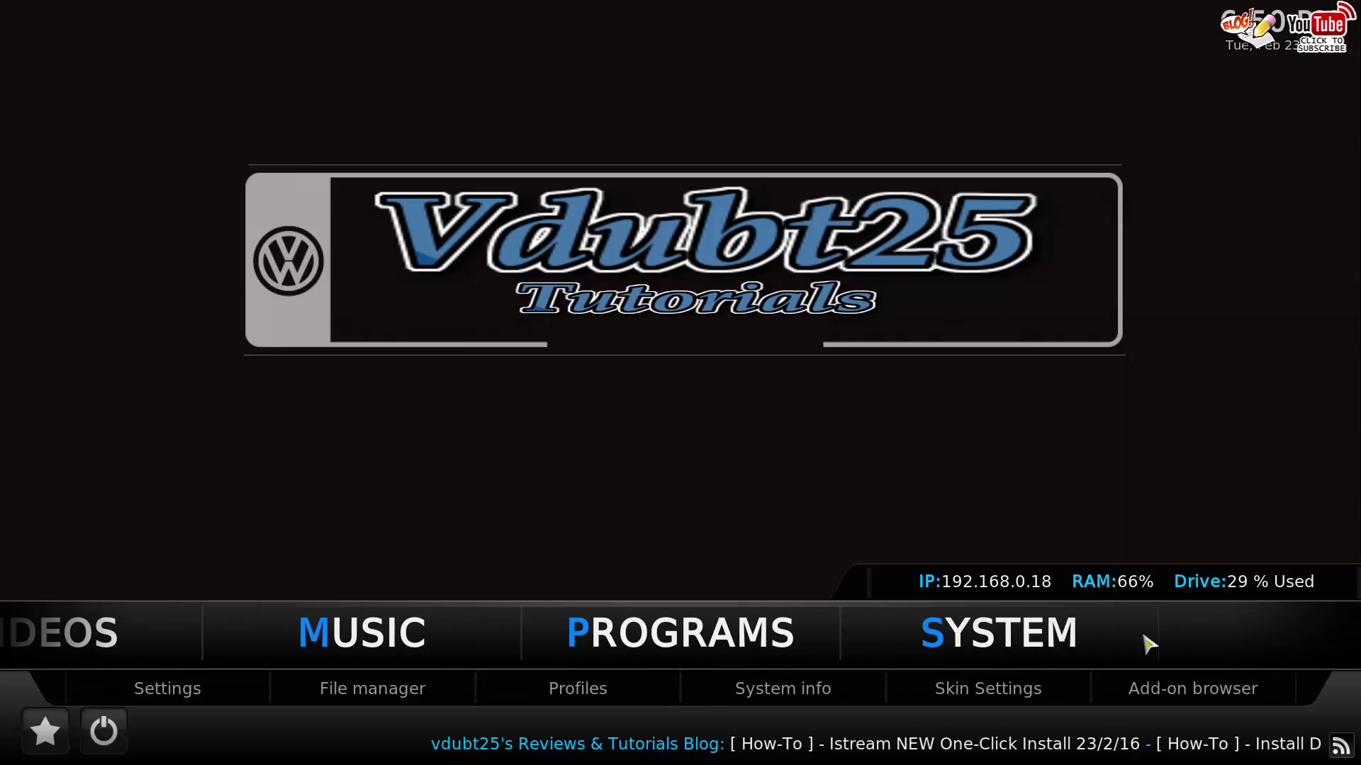
click(393, 691)
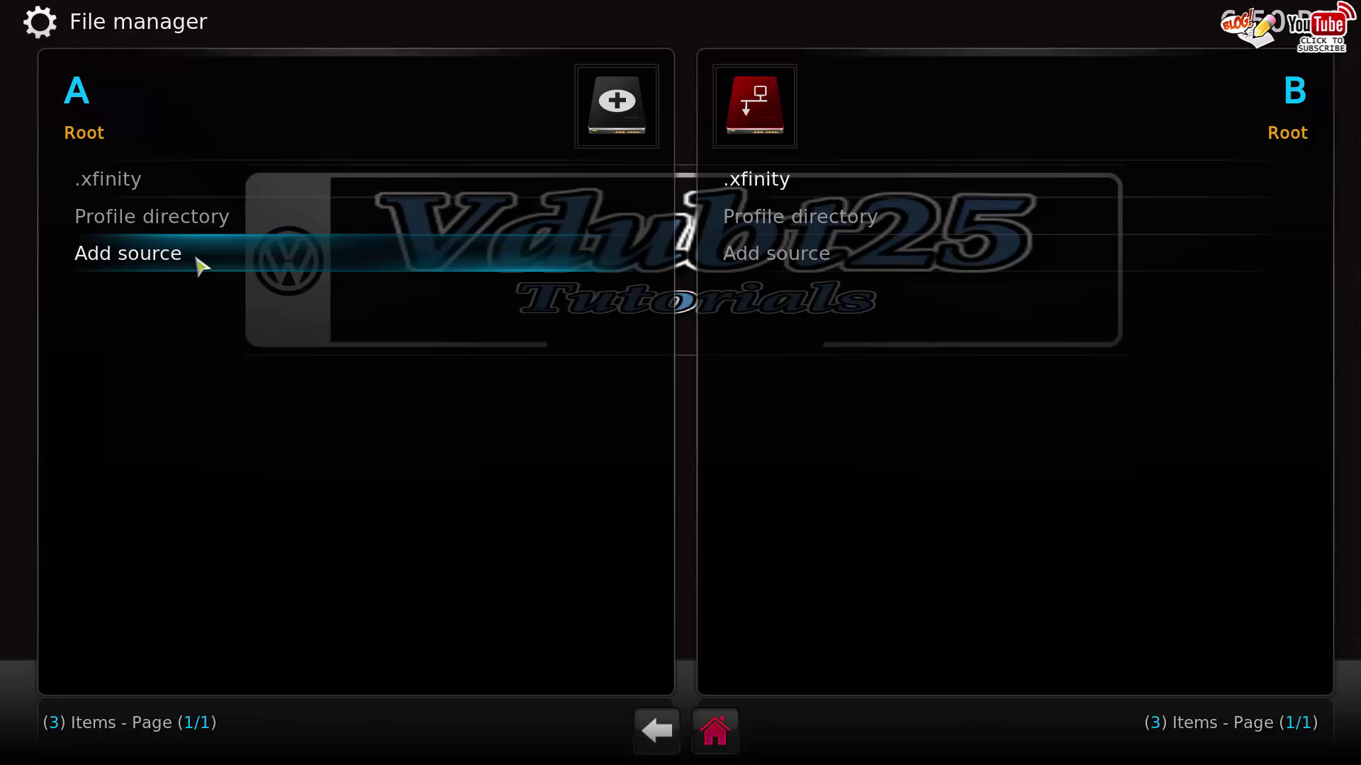
click(201, 265)
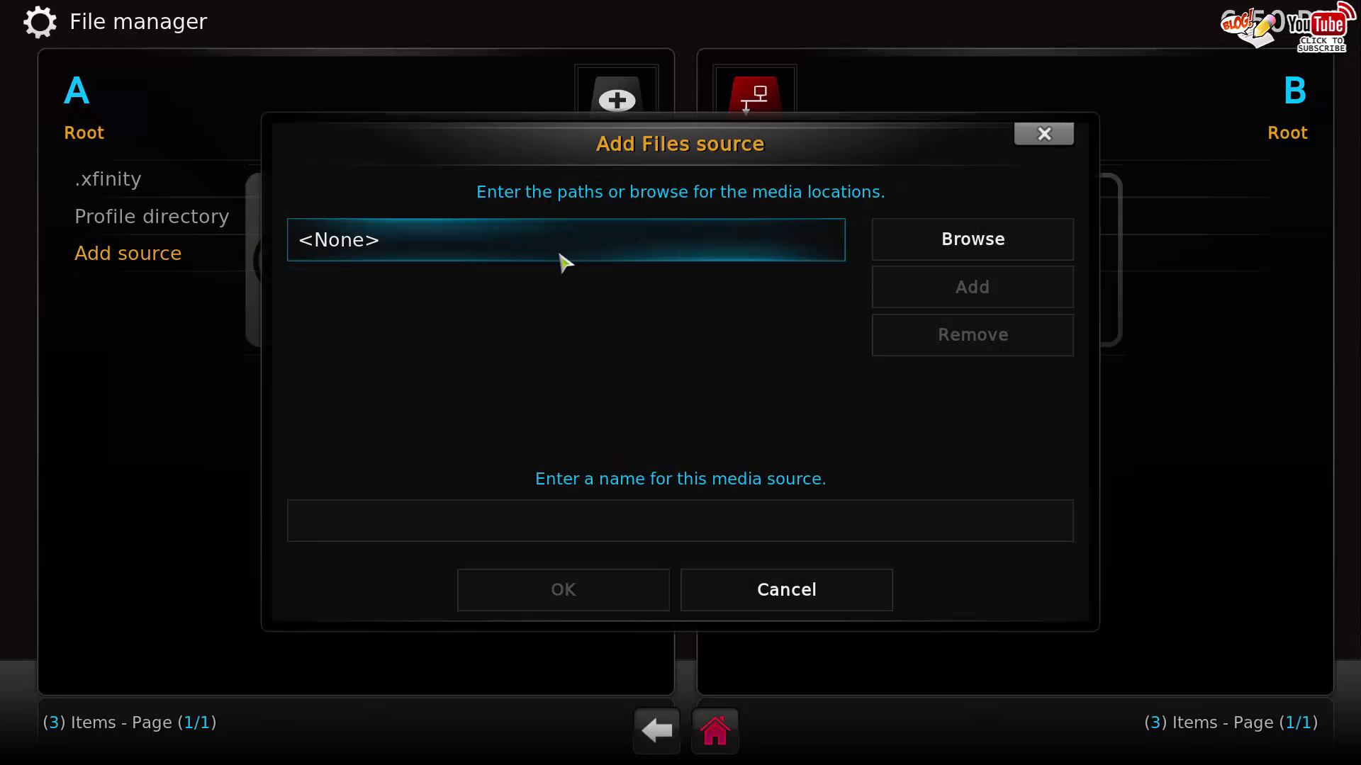
click(538, 256)
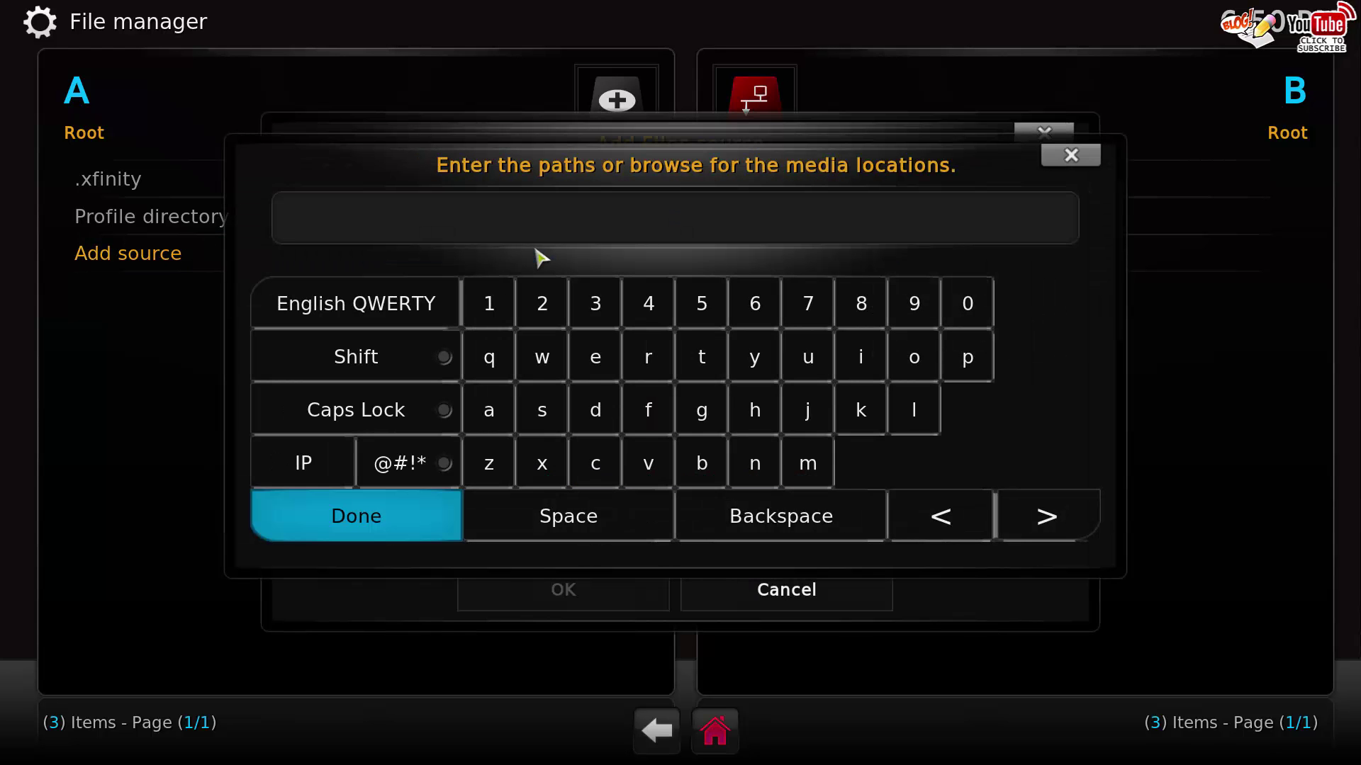
text(http:/)
text(/)
text(fusion)
text(.tvaddo)
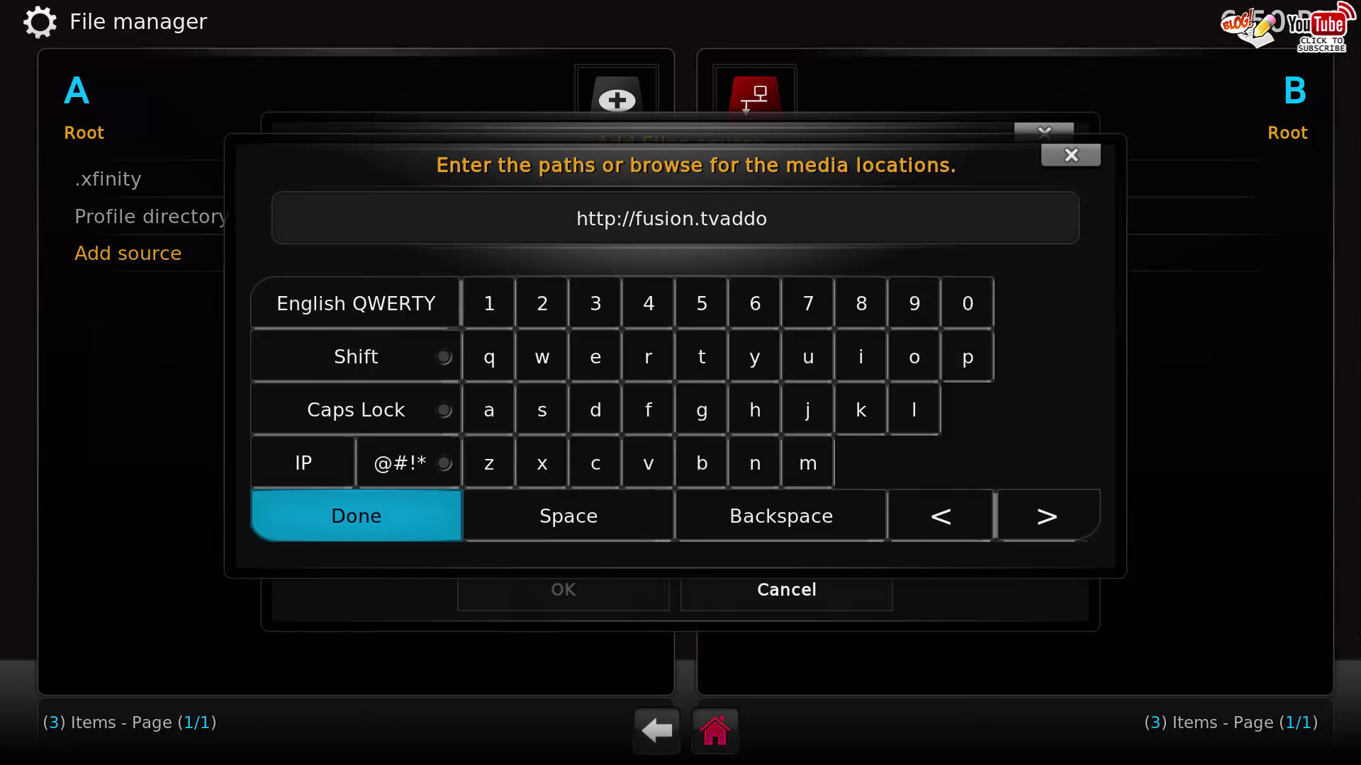
text(ns.ag)
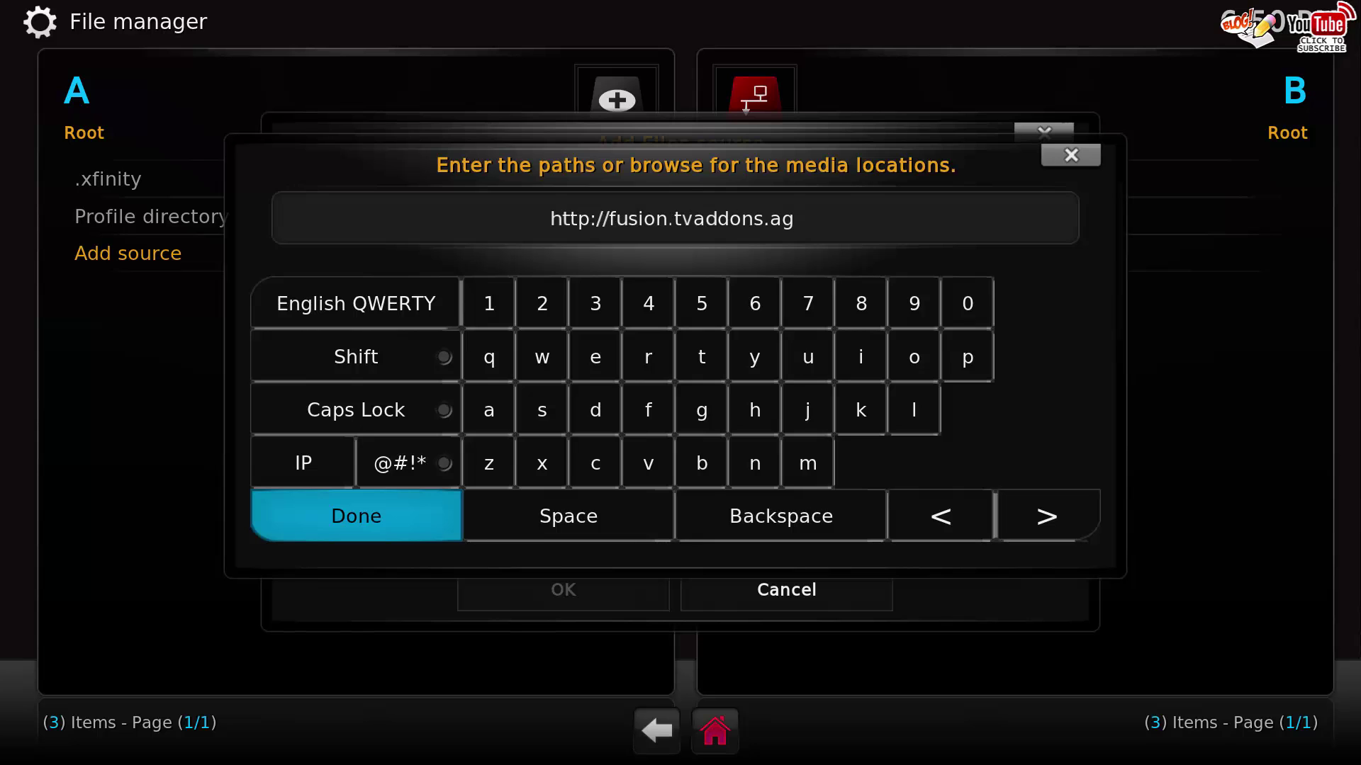
text(/)
click(430, 528)
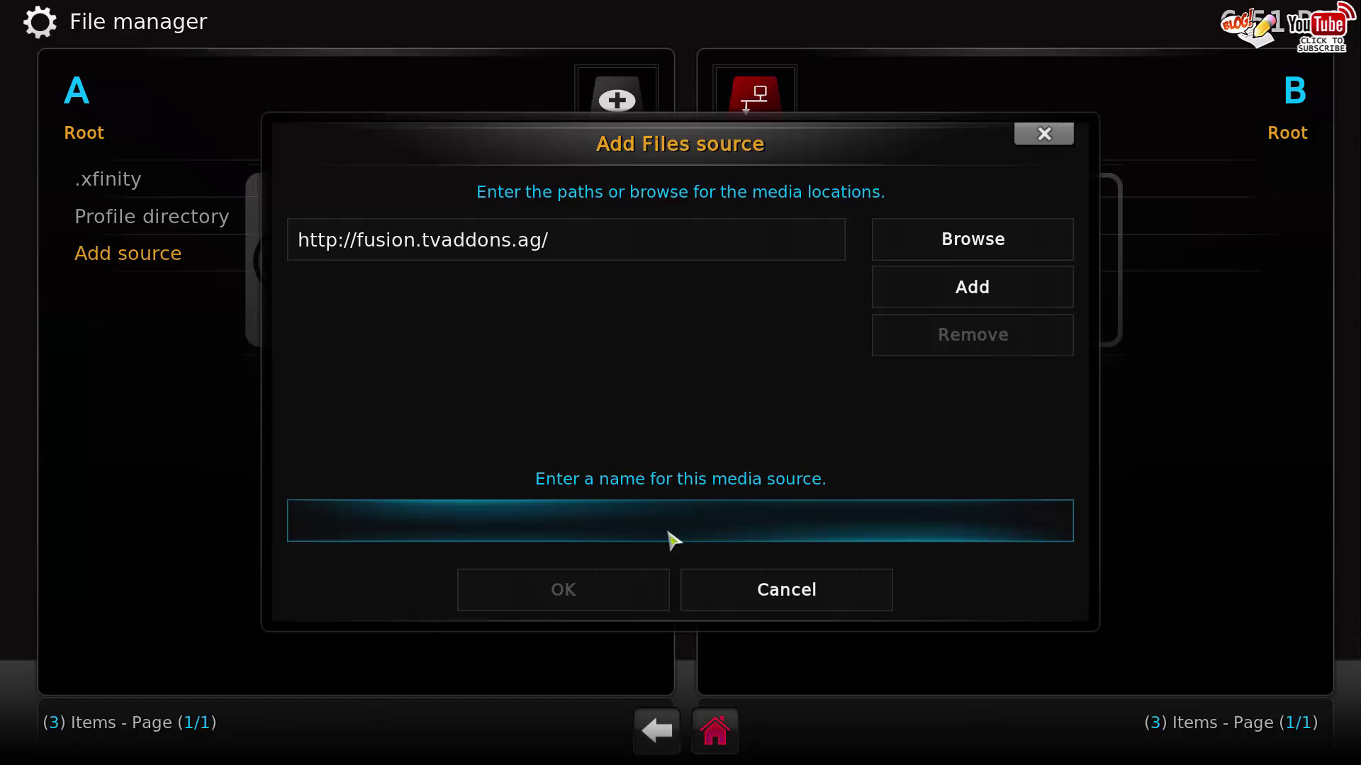
text(.fusion)
Step: Save the .fusion source and install plugin.program.addoninstaller-1.2.5.zip from its start-here folder
click(609, 598)
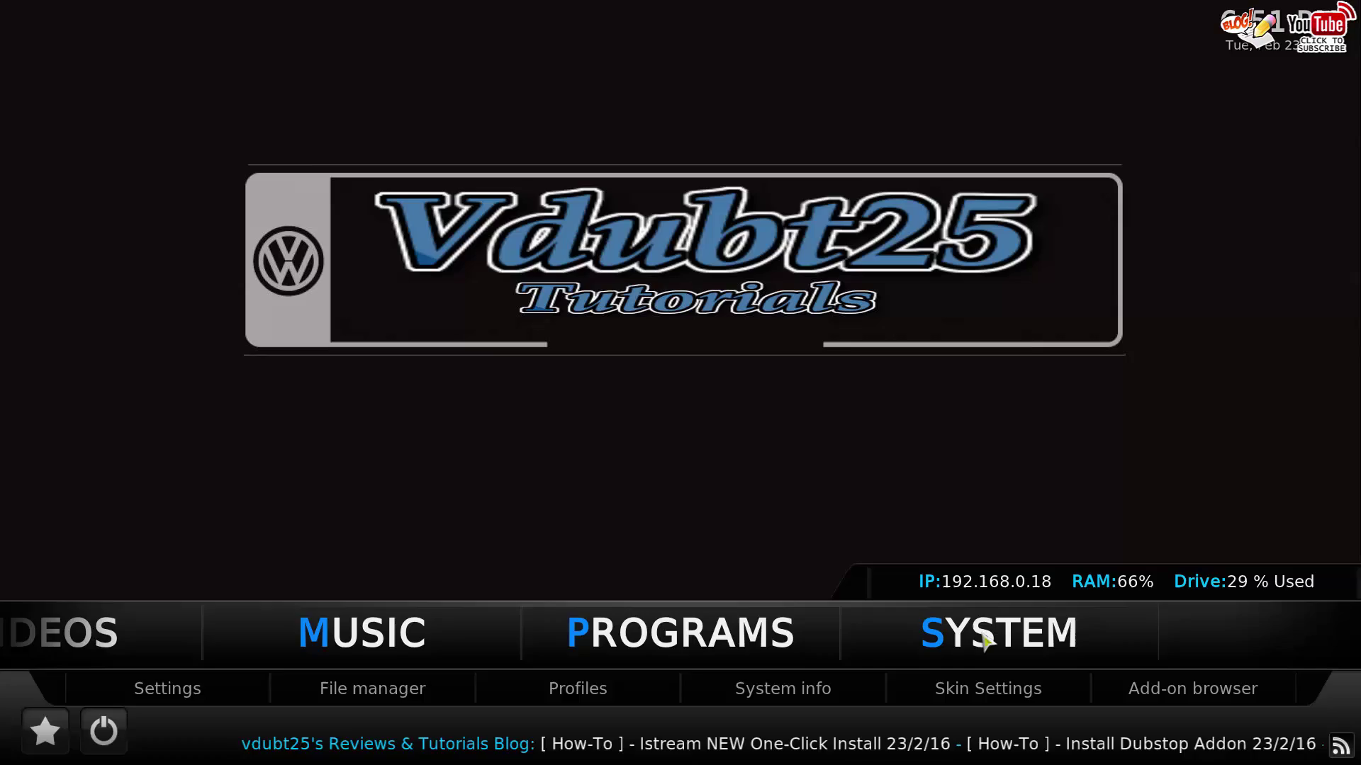
click(982, 634)
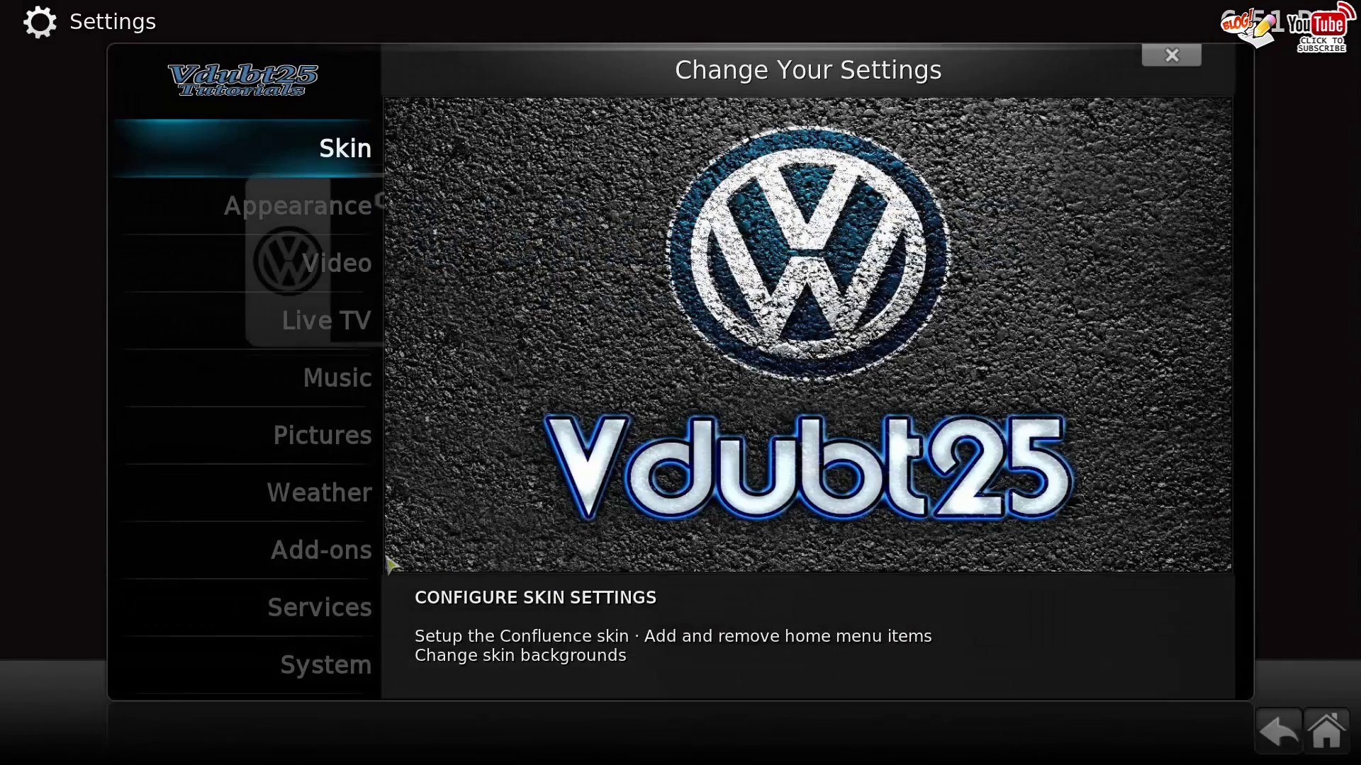
click(365, 554)
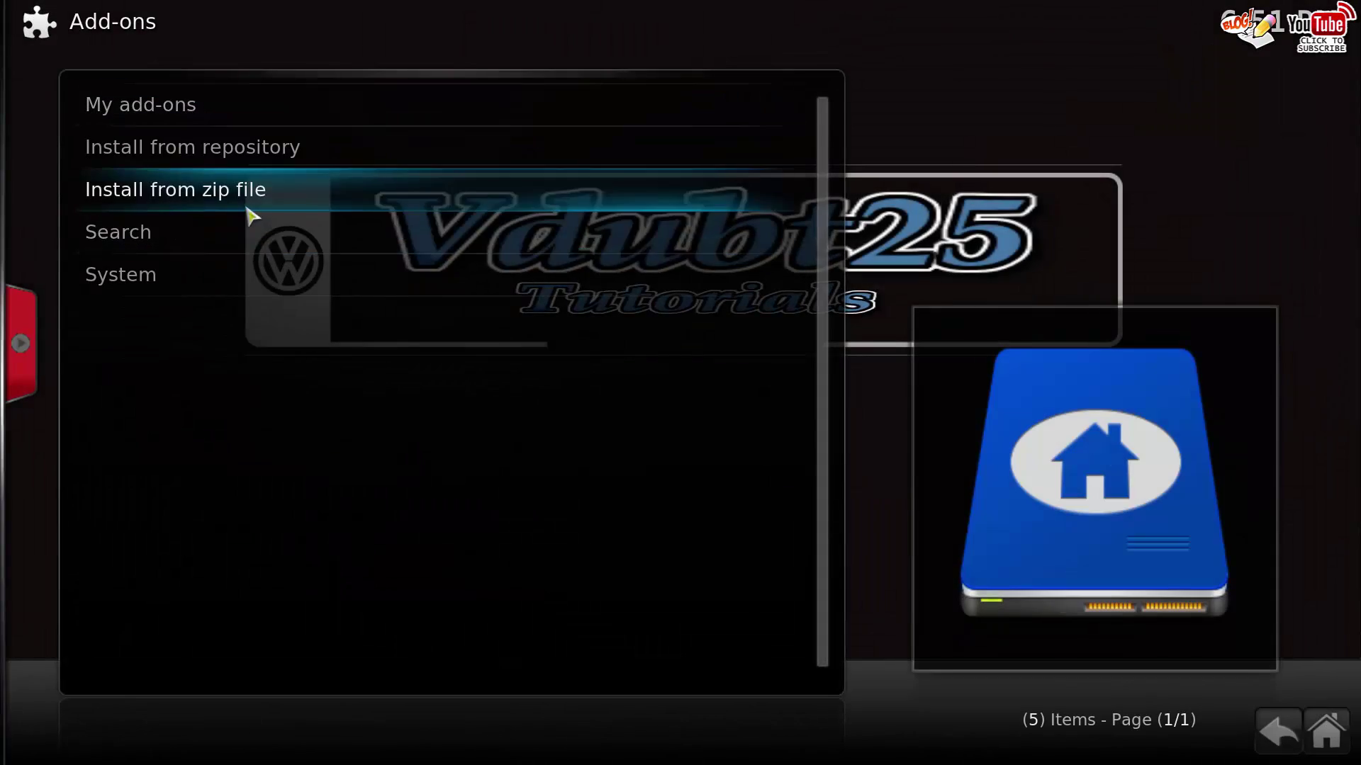
click(250, 213)
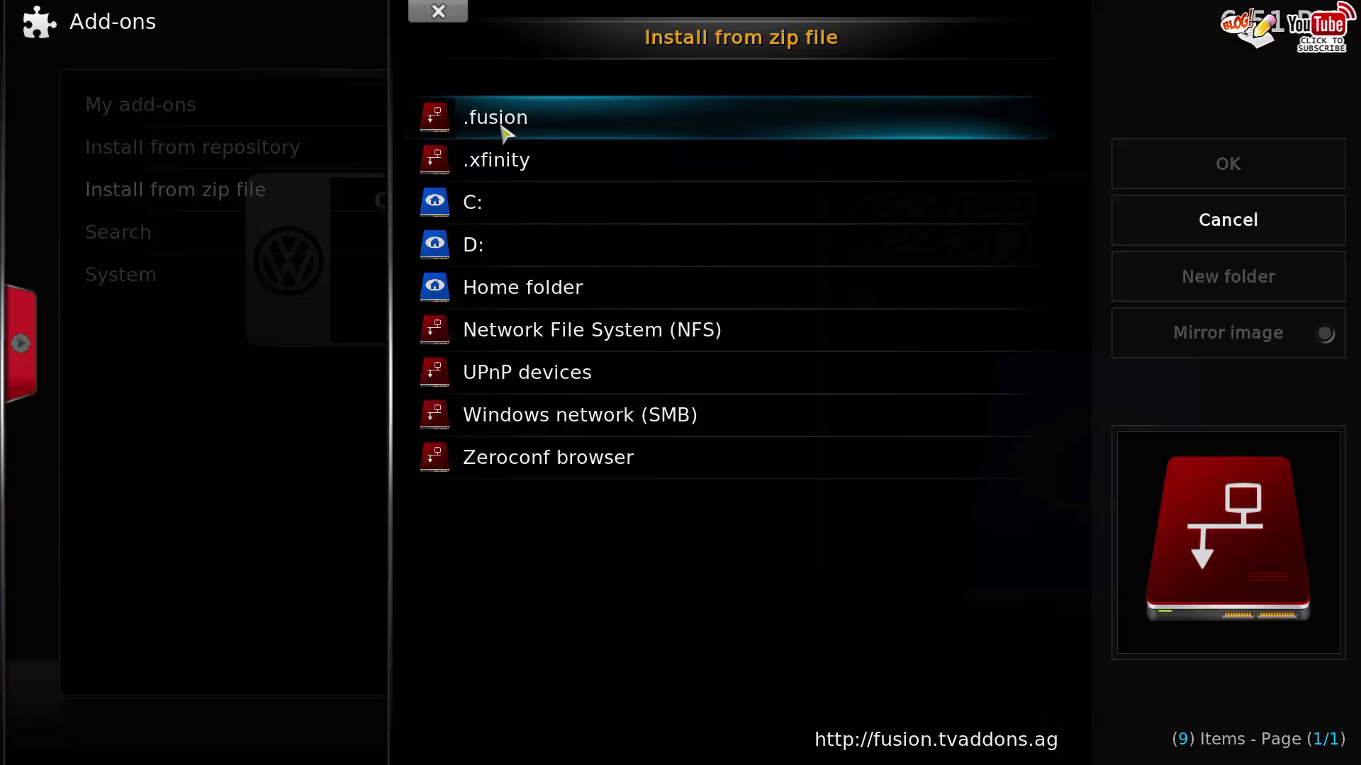
click(503, 131)
click(550, 165)
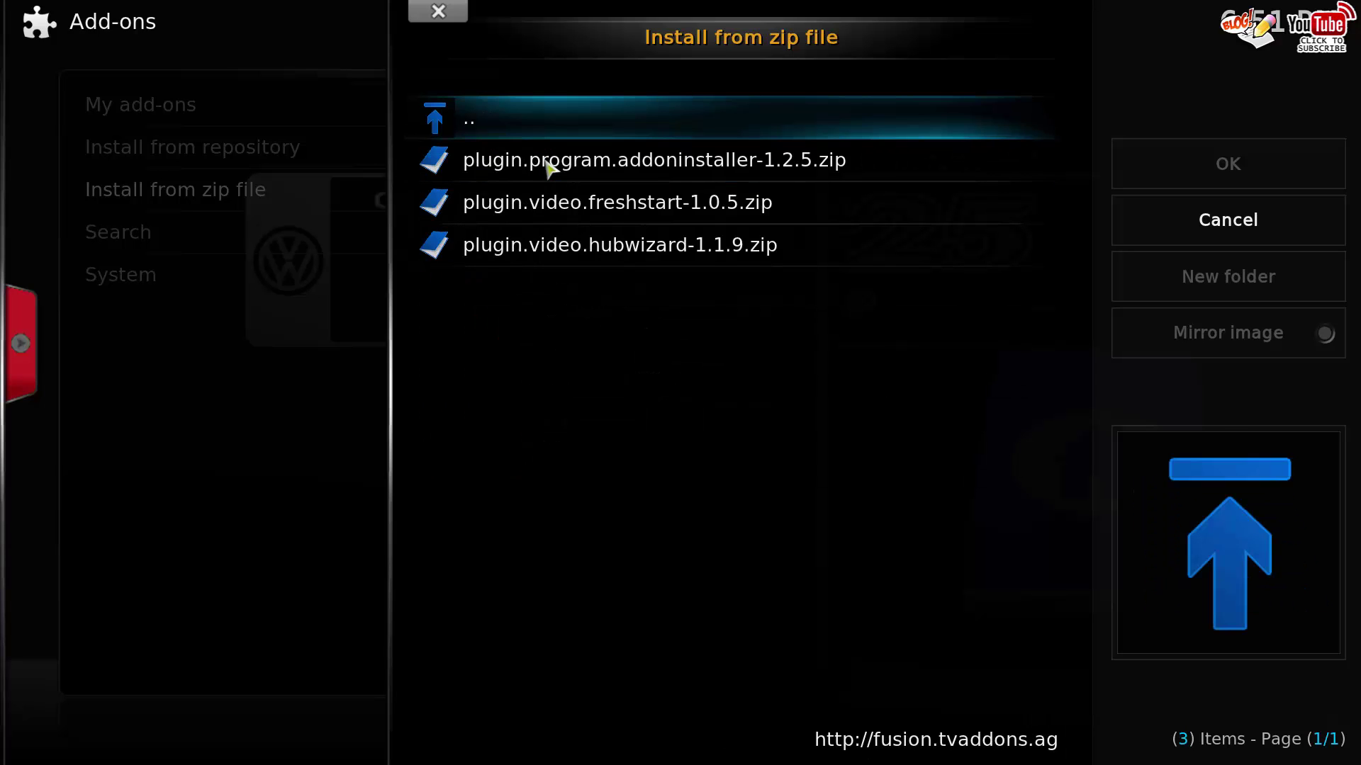
click(494, 170)
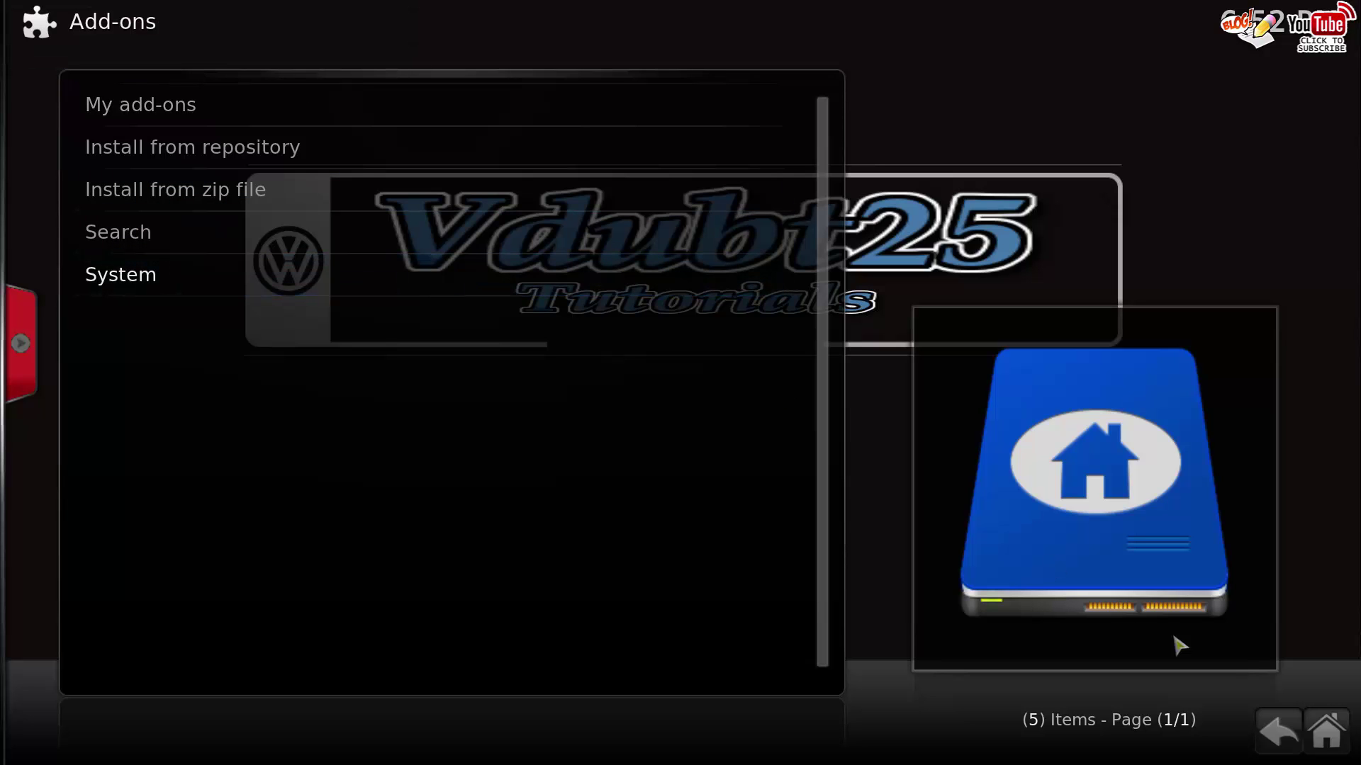
Step: Return home and launch Addon Installer from Programs
click(1340, 739)
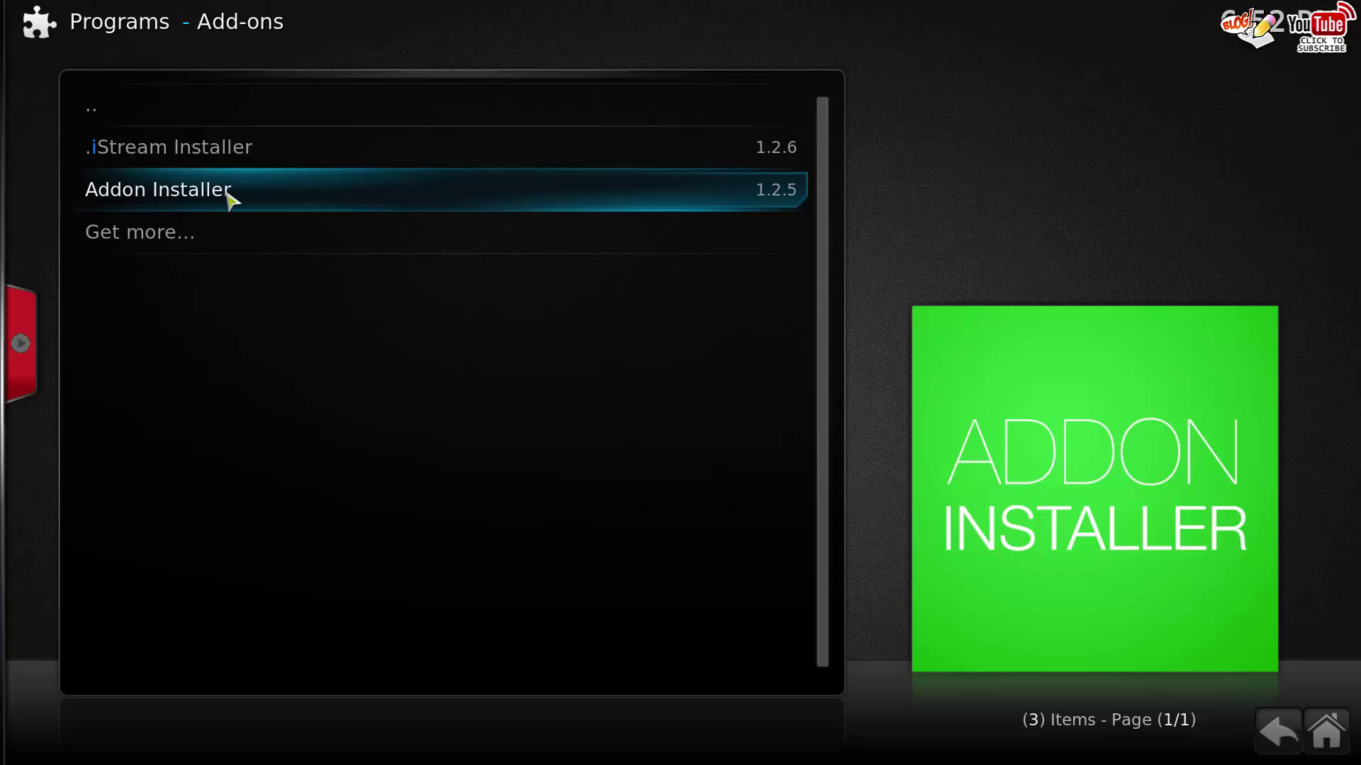
click(229, 200)
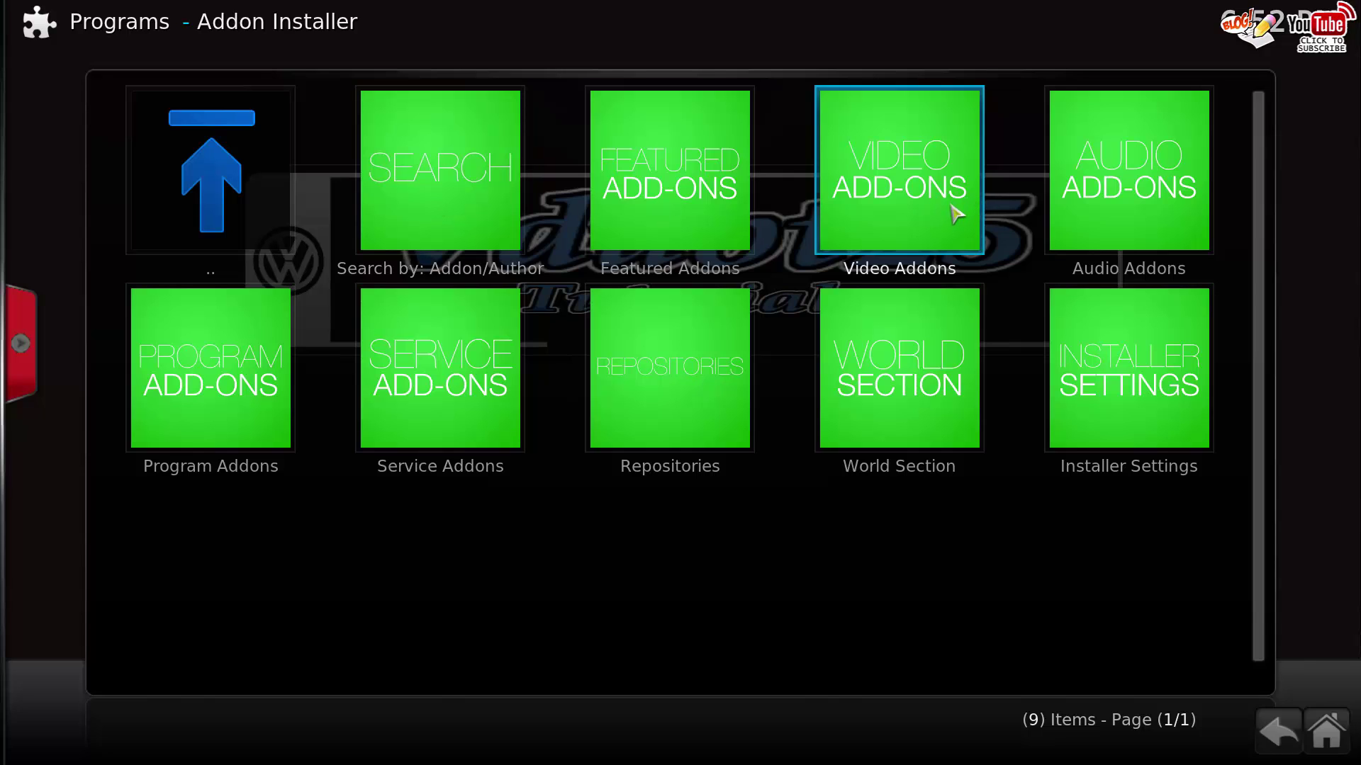
Step: Browse the Featured Addons list, then go back to the Addon Installer categories
click(656, 189)
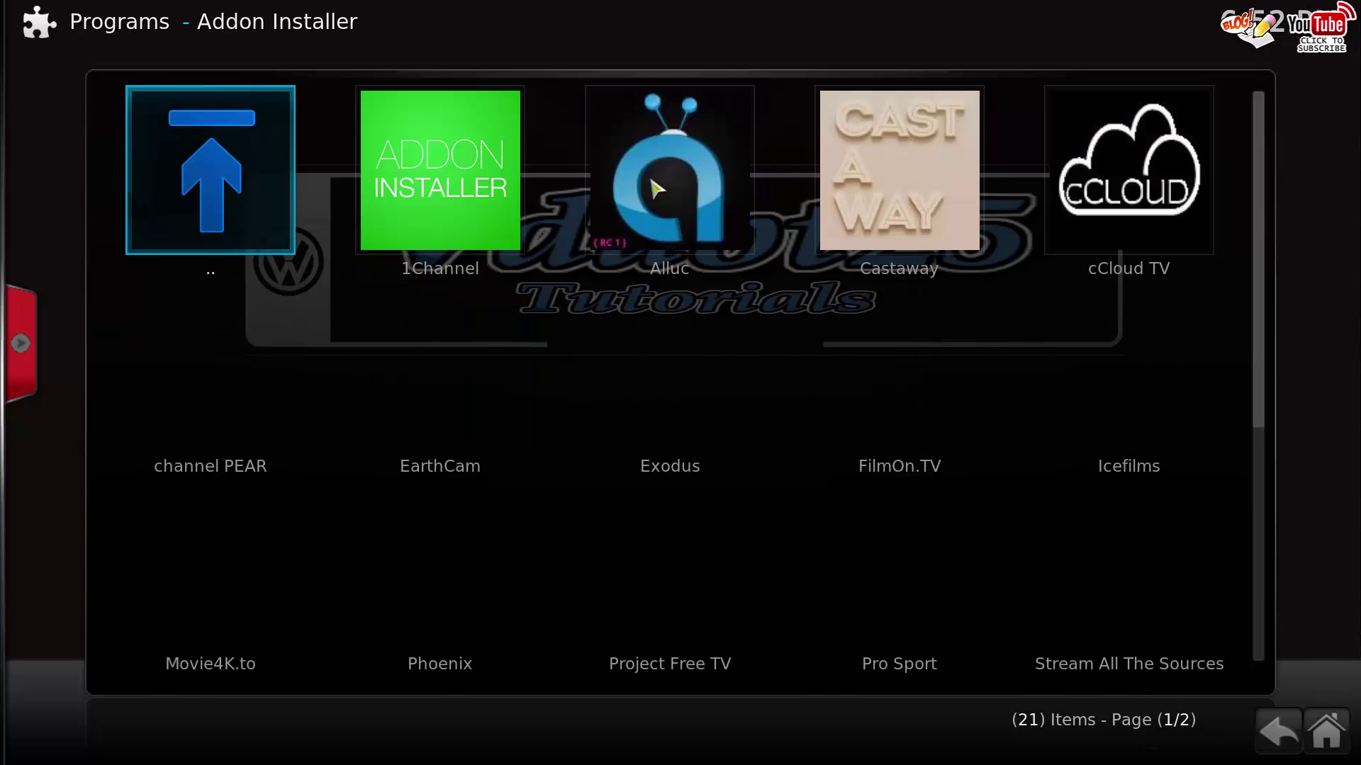
scroll(507, 370, down, 2)
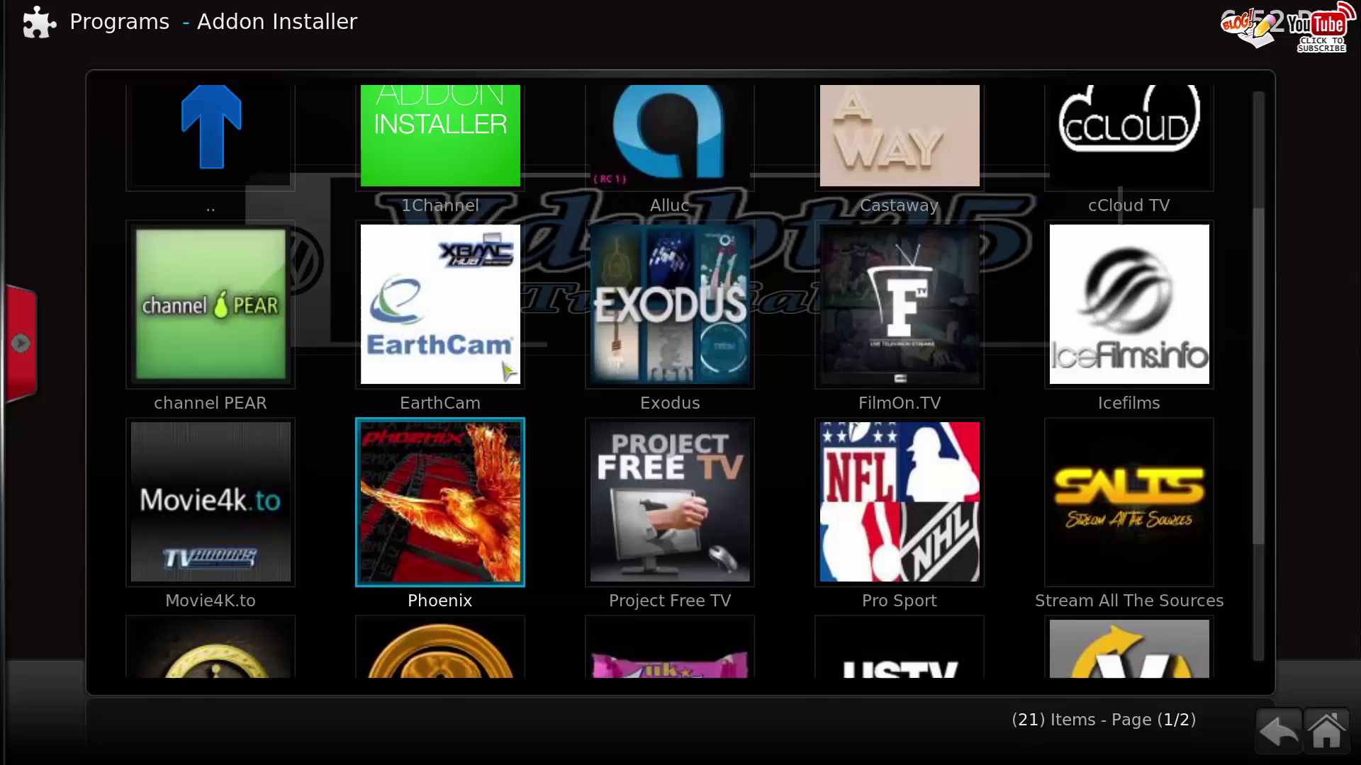
scroll(507, 370, up, 2)
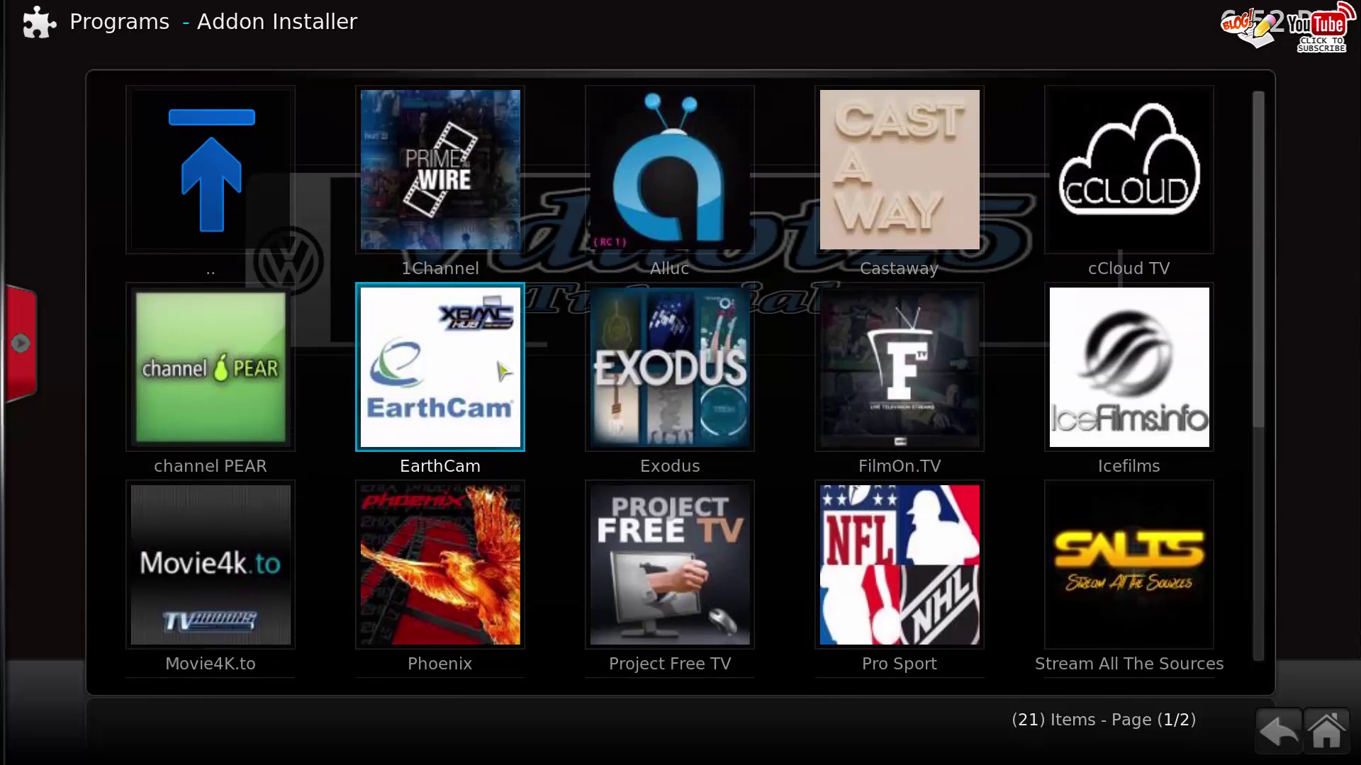
click(241, 206)
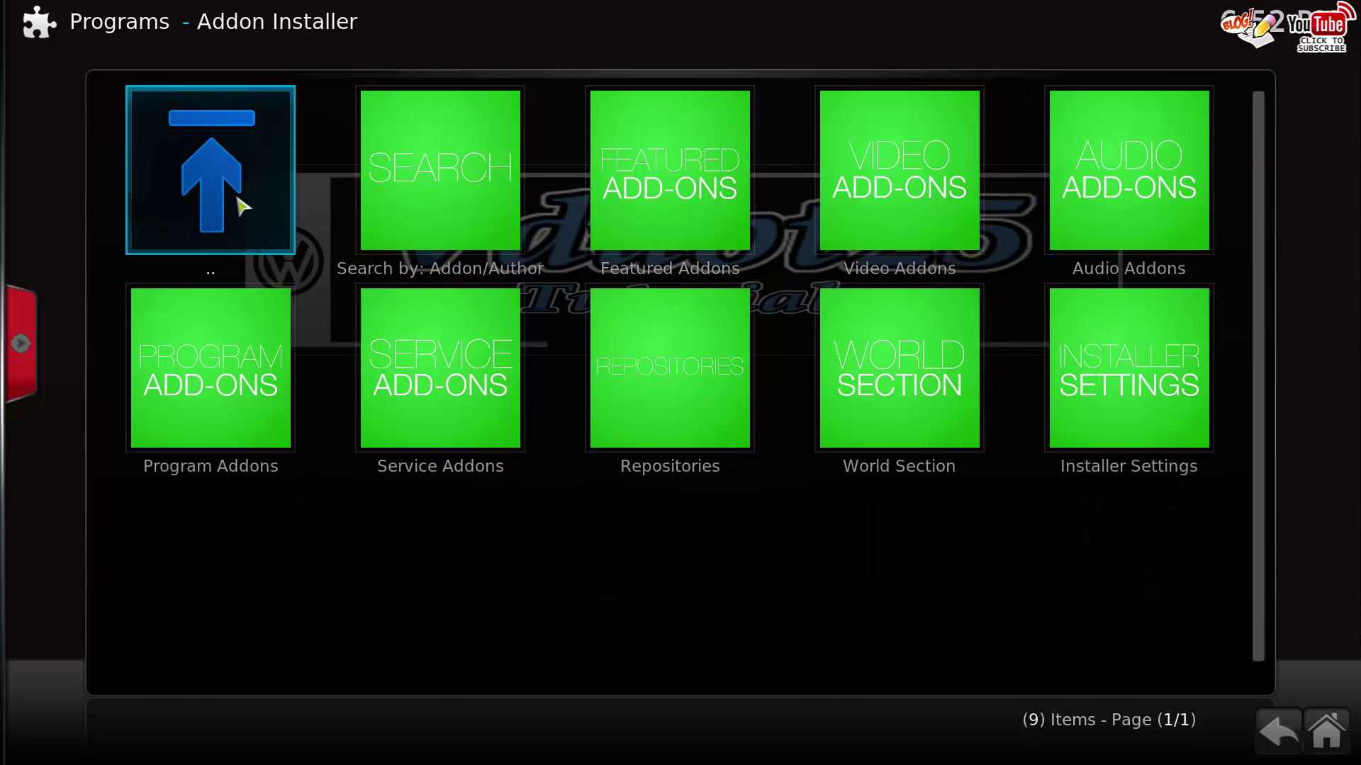
Step: Search the Addon Installer for 'castaway'
click(445, 201)
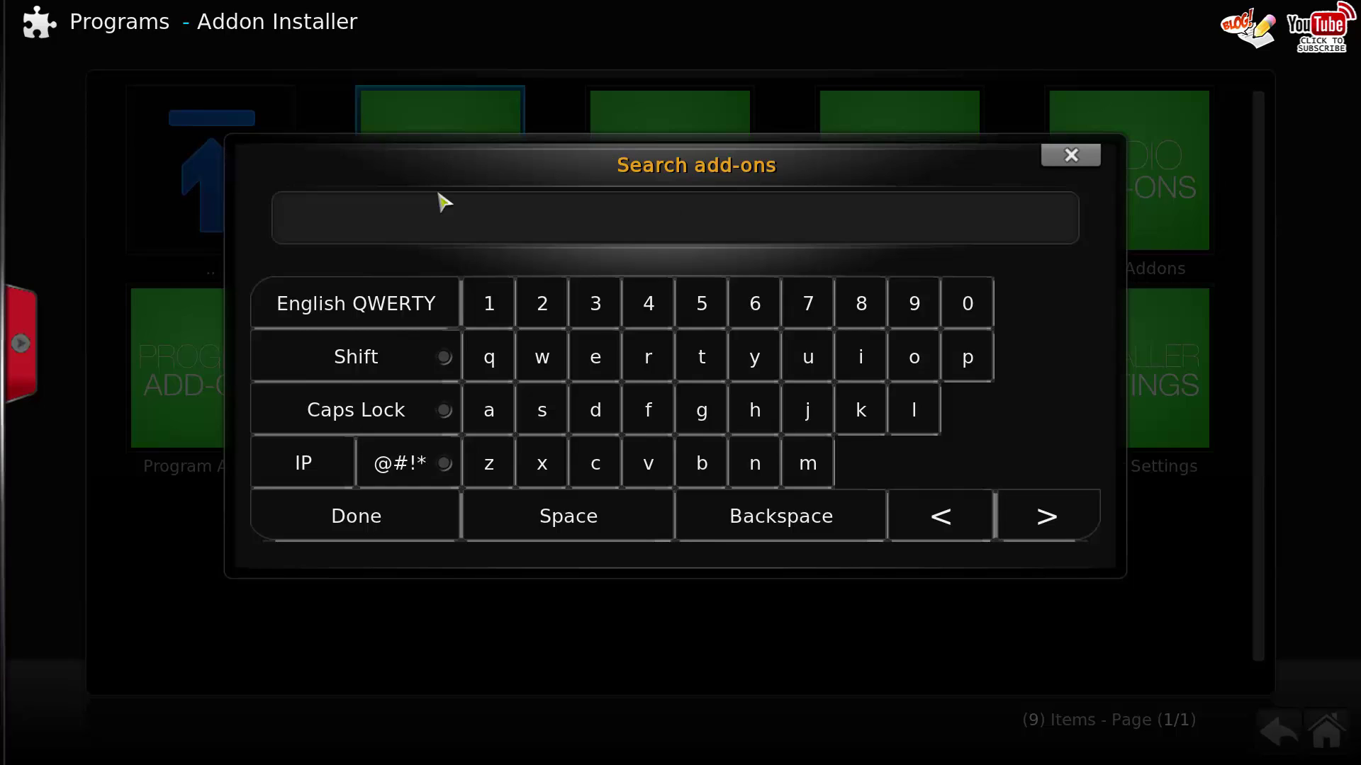
text(castawa)
text(y)
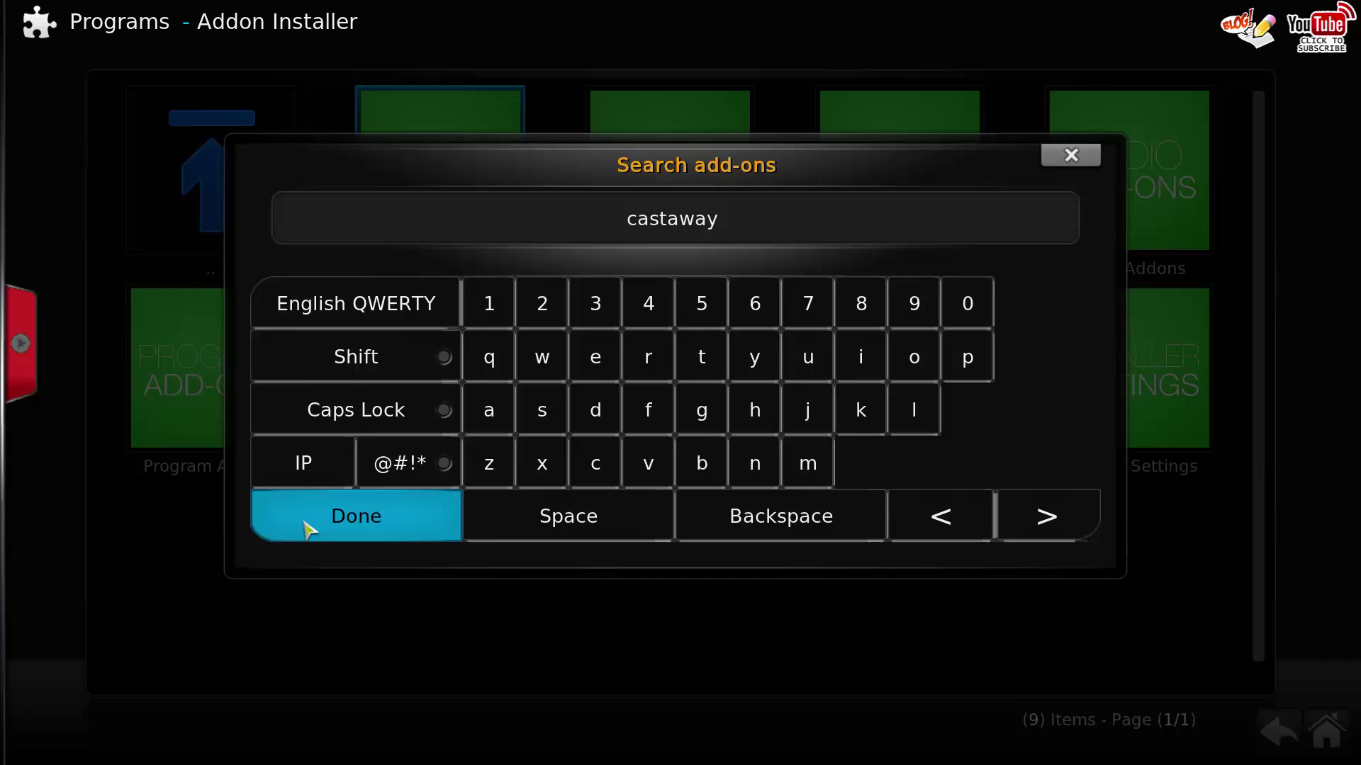
click(324, 538)
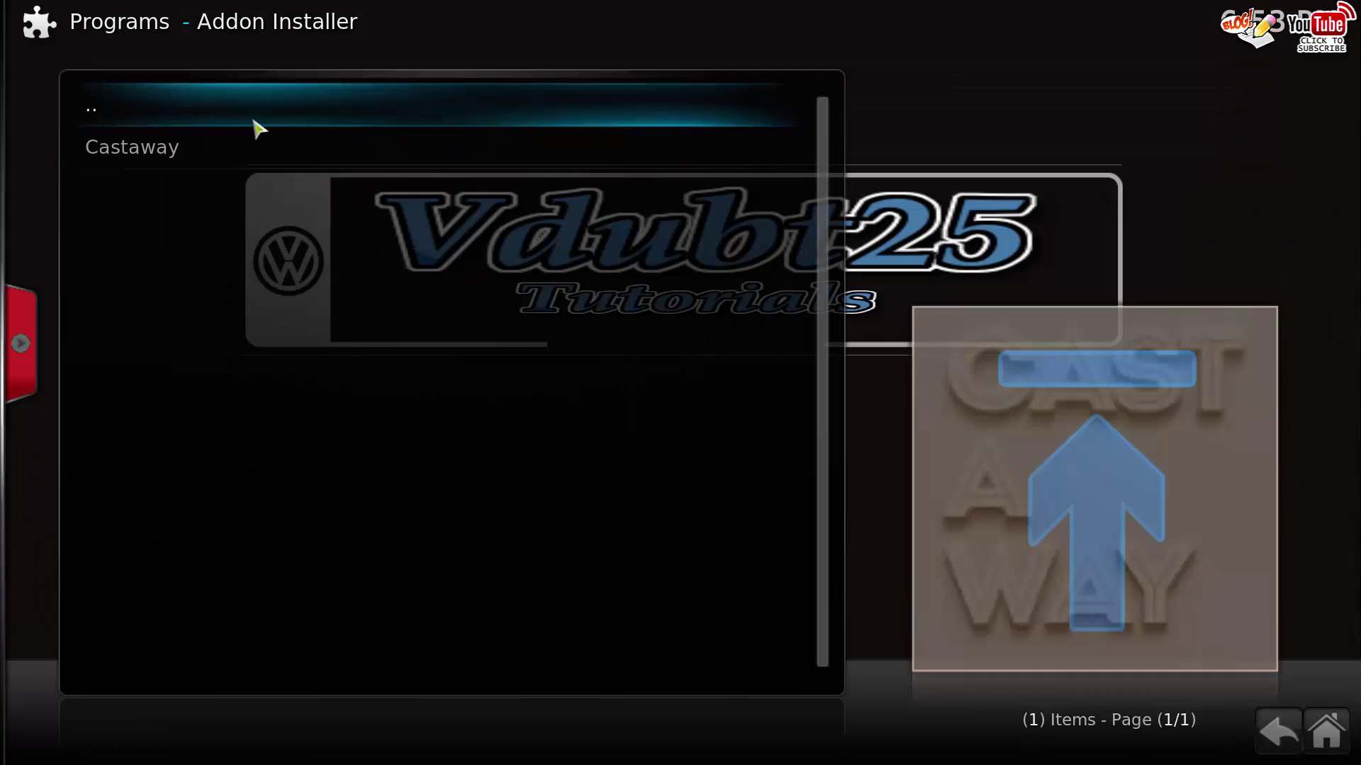
Step: Install Castaway v0.0.9 and its repository, then dismiss the success message
click(248, 158)
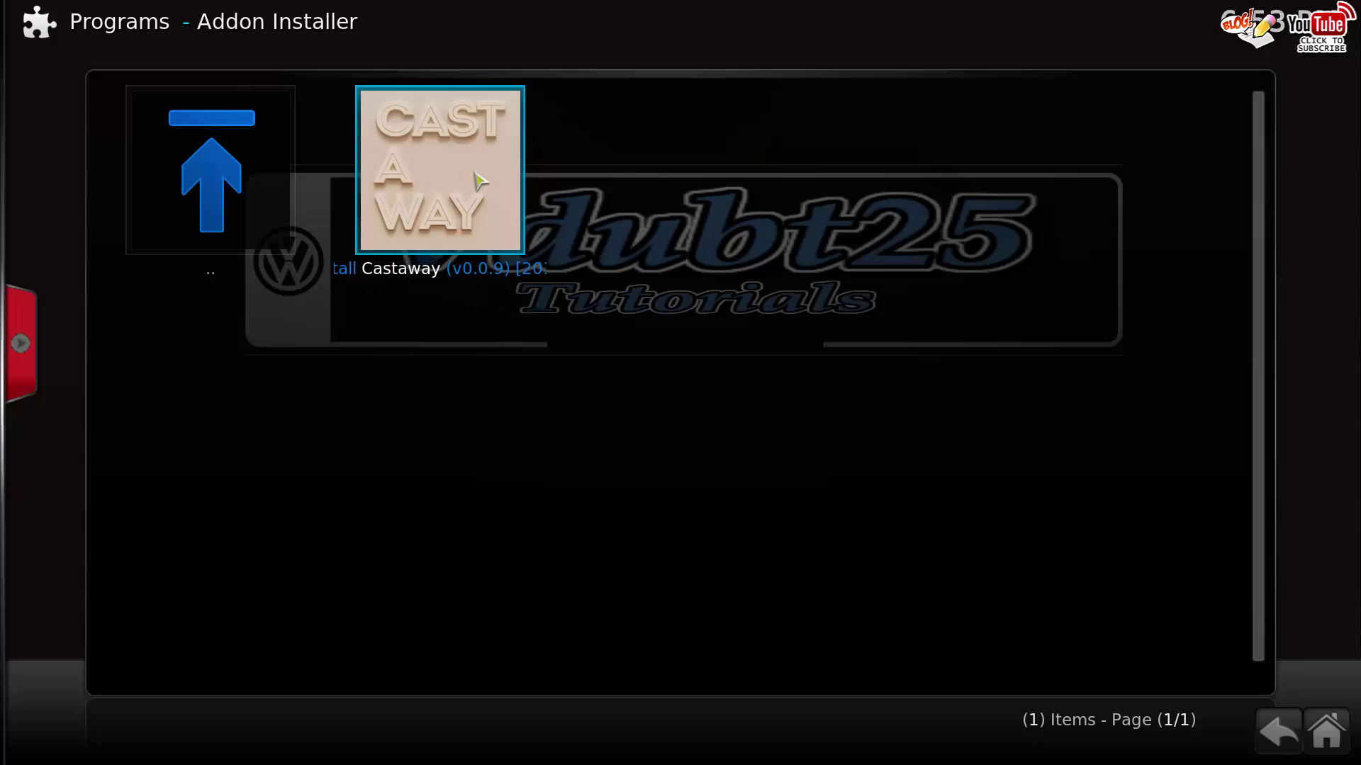
click(479, 181)
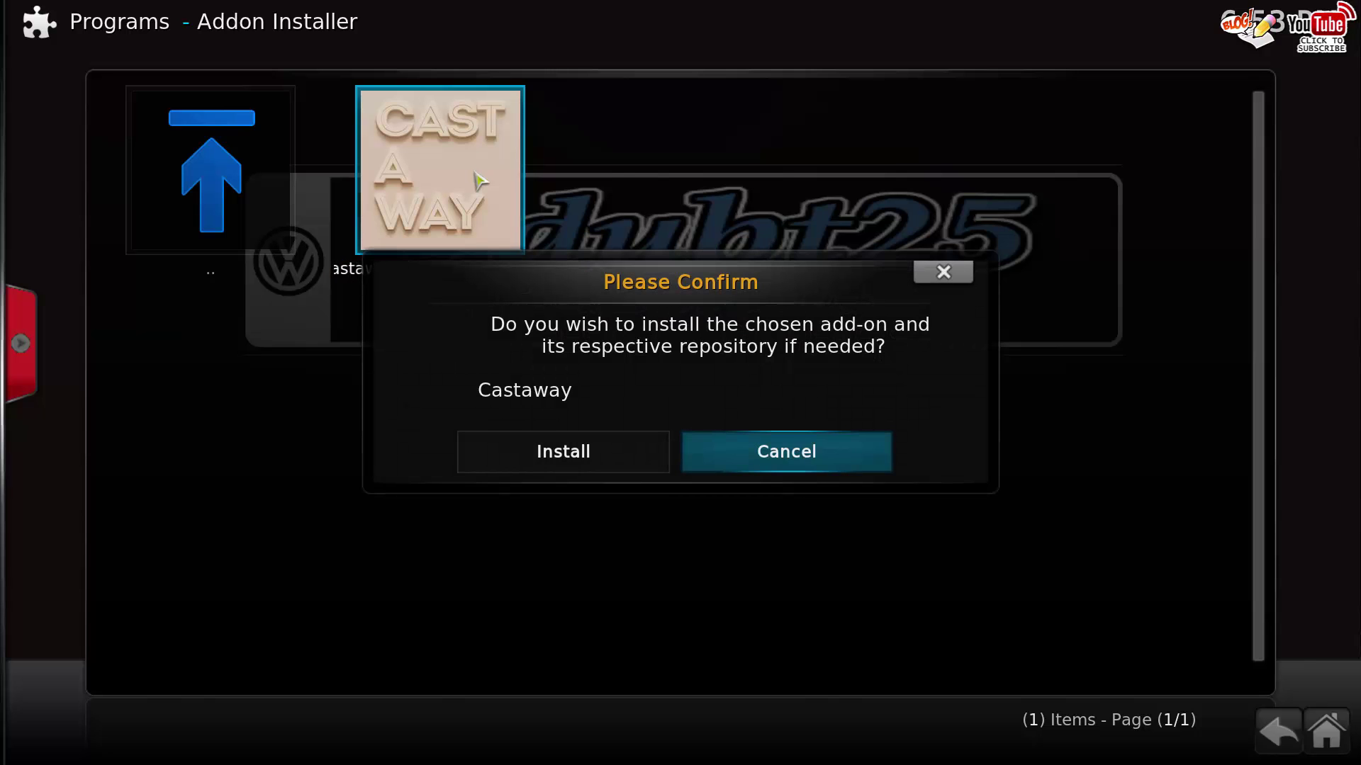
click(608, 460)
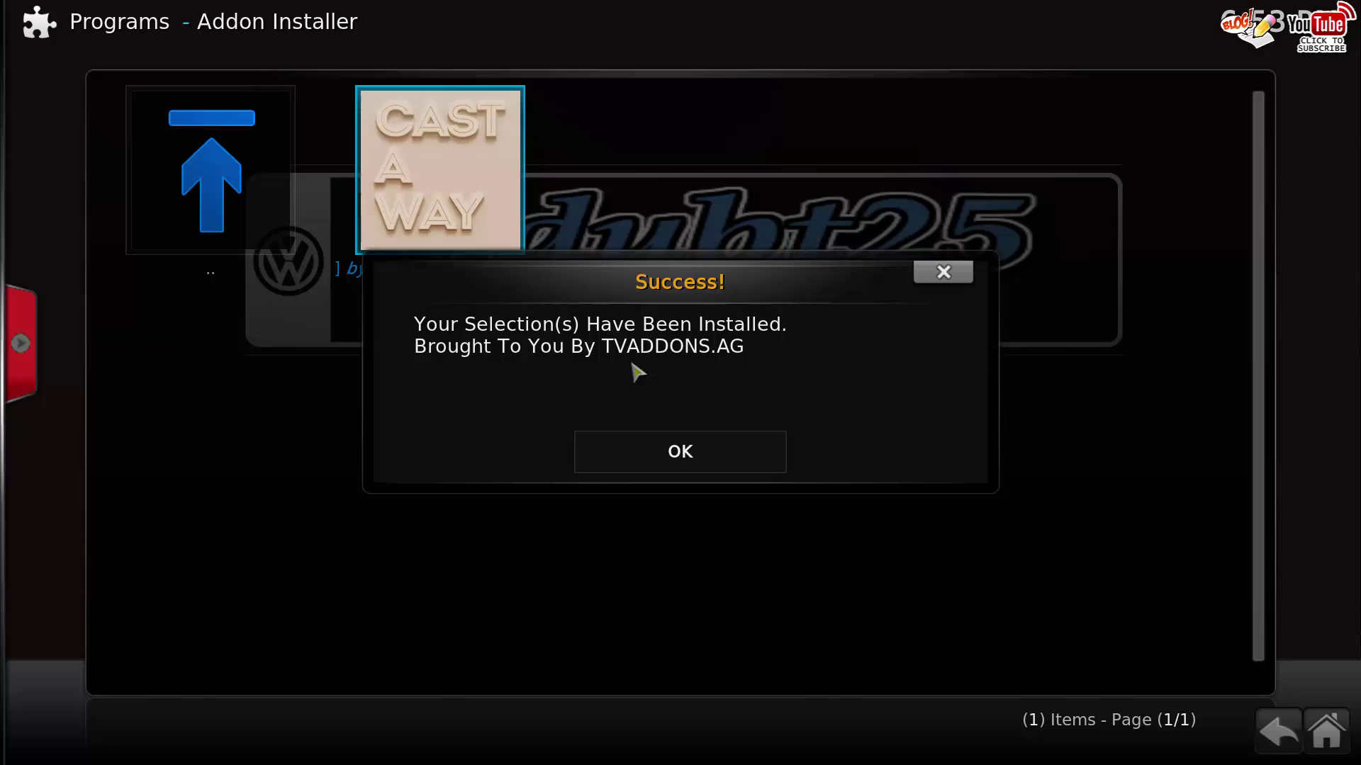
click(693, 462)
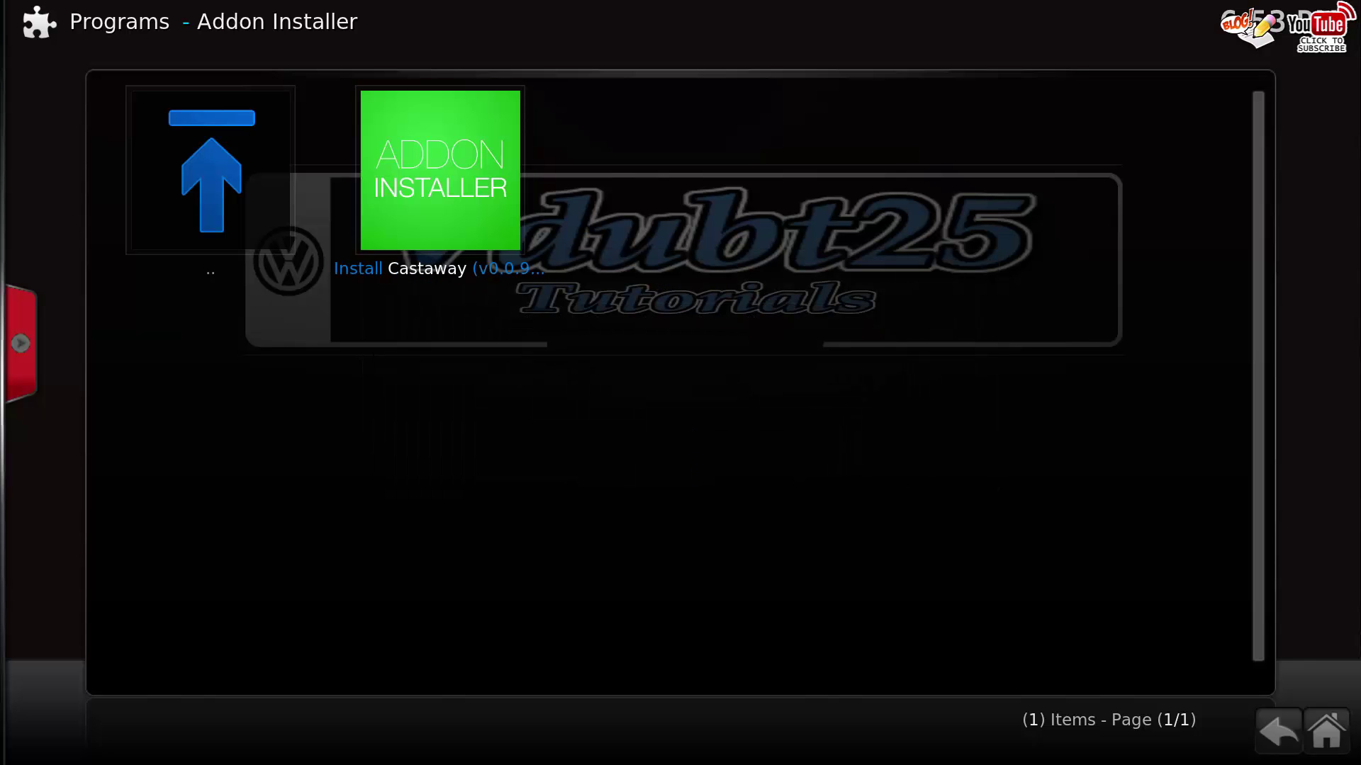
click(1332, 732)
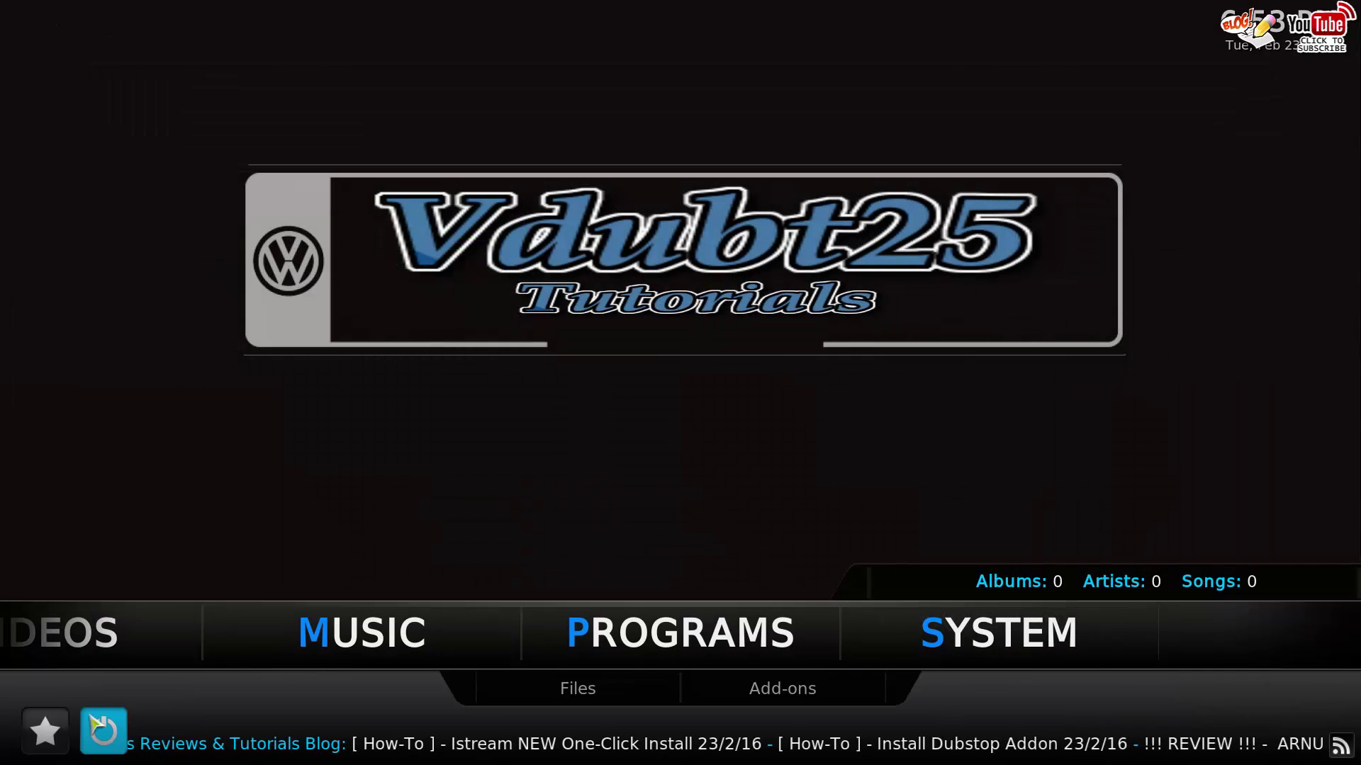
mouse_move(146, 638)
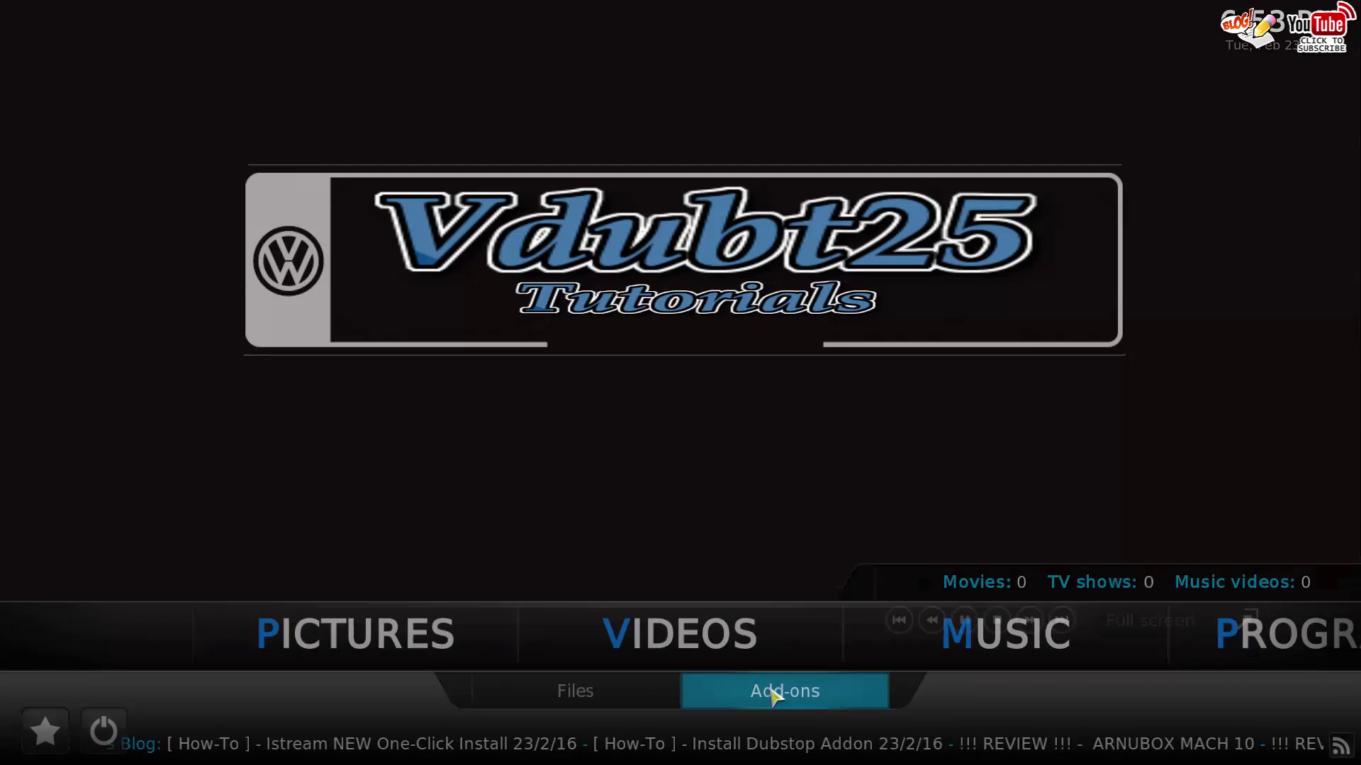
click(772, 694)
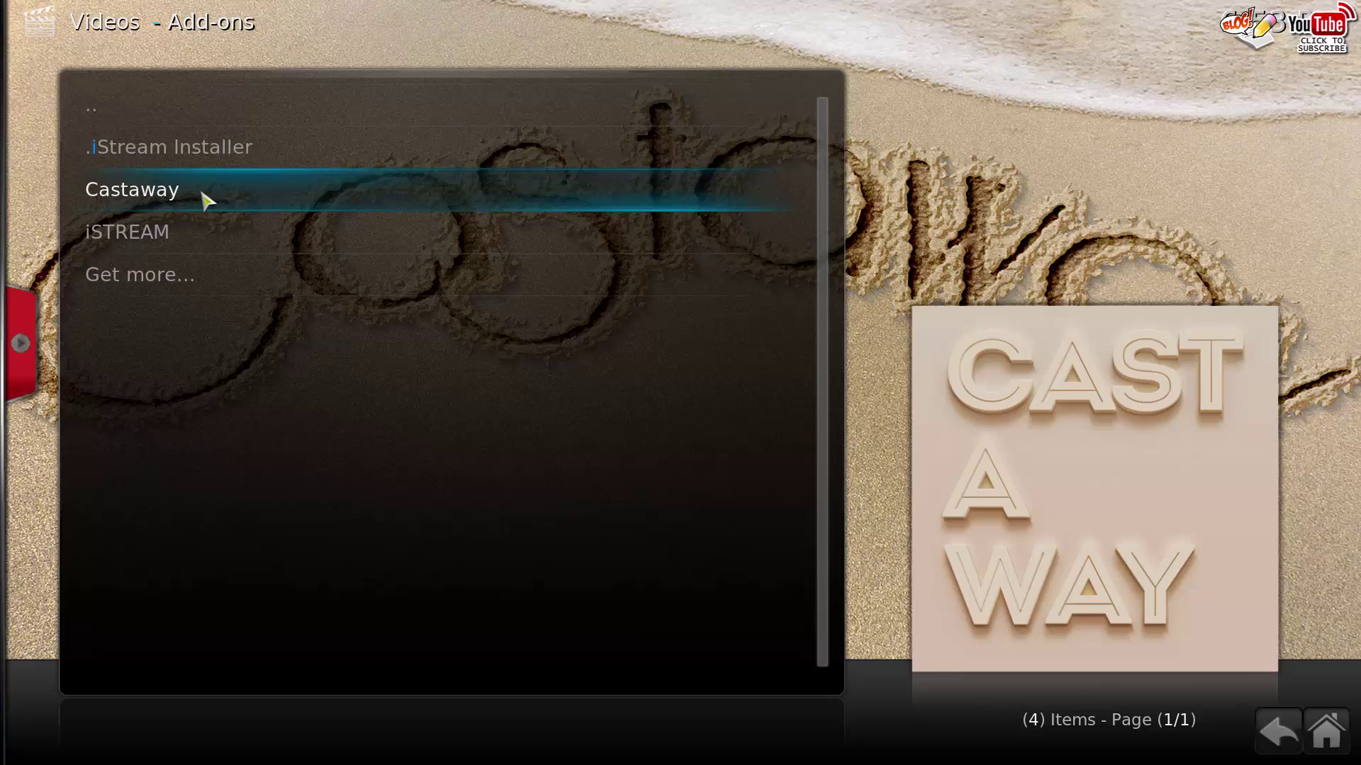
key(Escape)
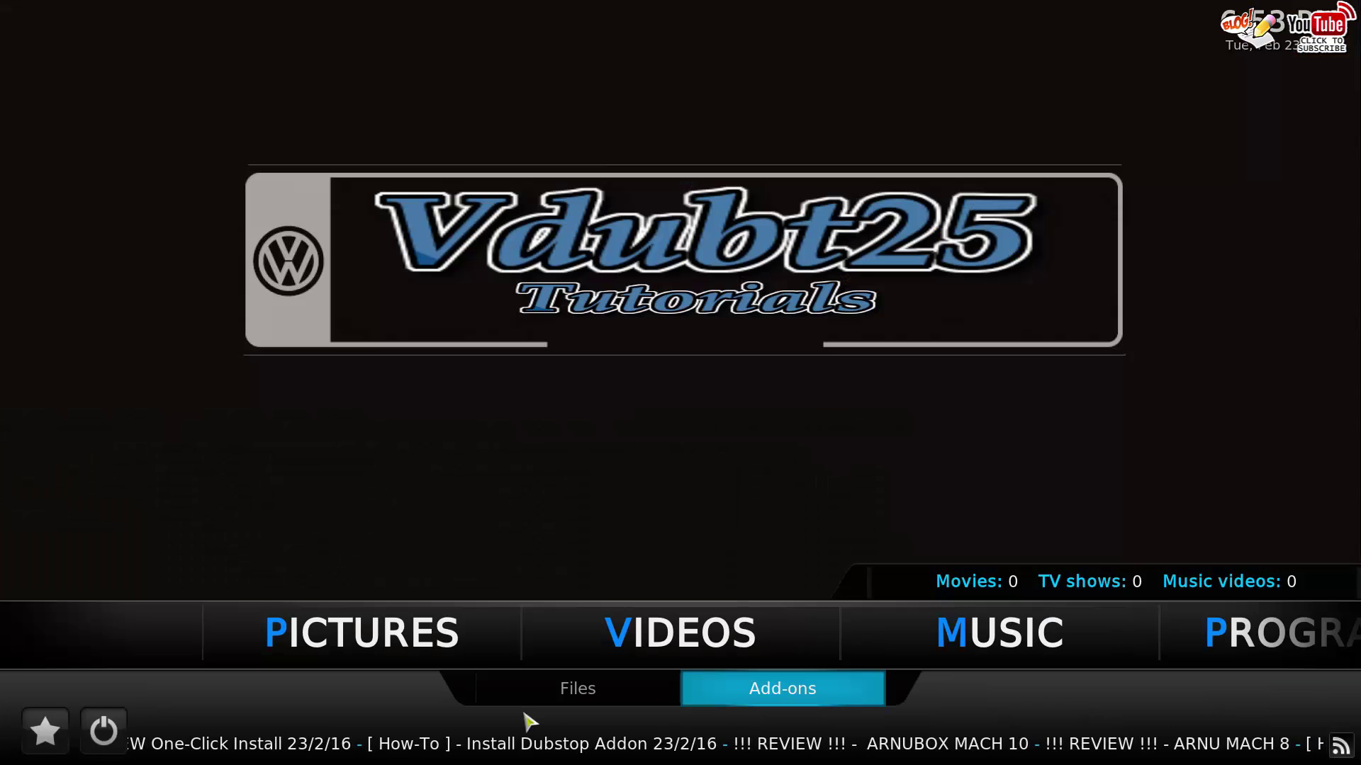